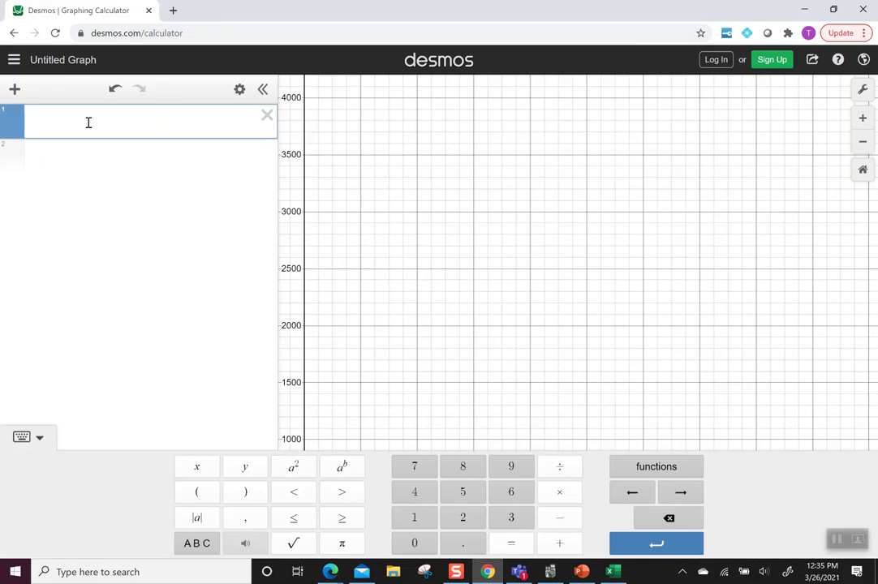
# Enter 18000(.04/12)/(1-(1+.04/12)^(-12·5)) in line 1, giving a monthly payment of 331.497396995
pyautogui.write('18000(')
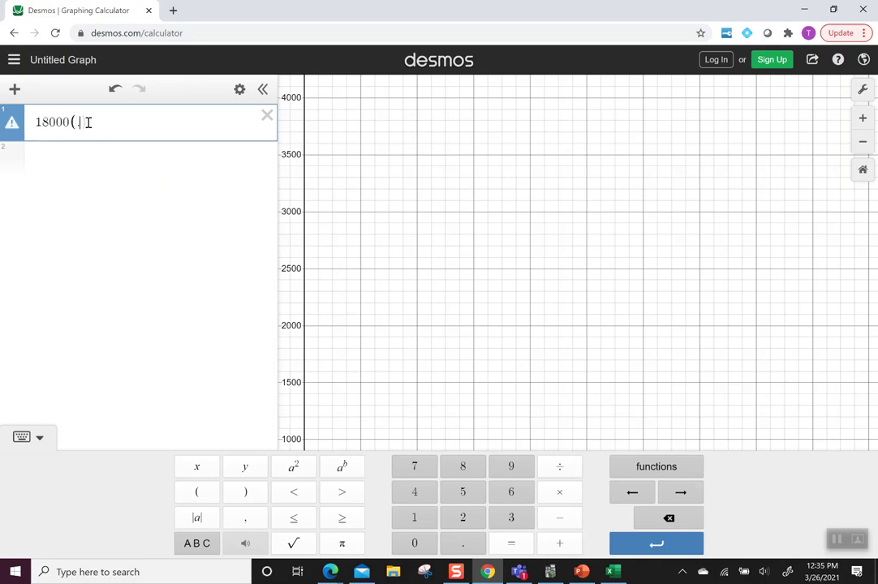
pyautogui.write('.04/12')
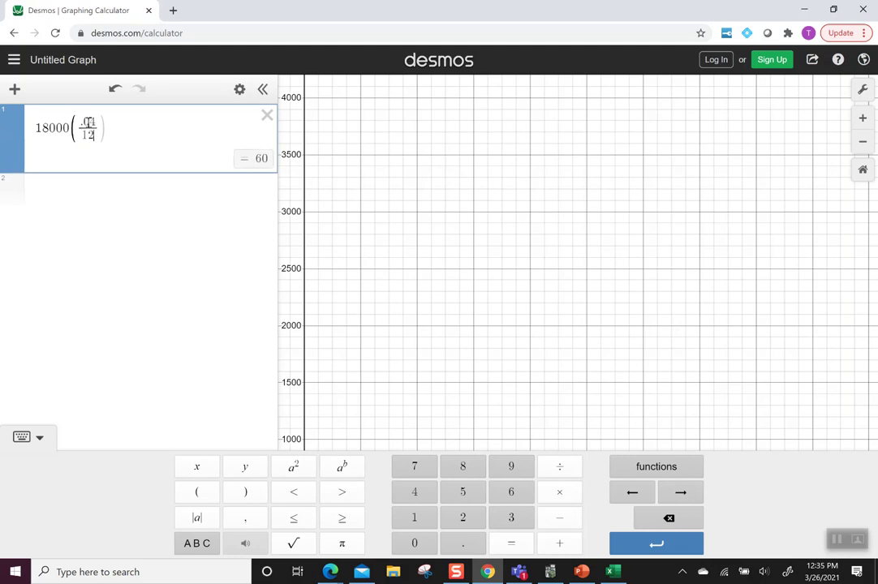
pyautogui.write(')/')
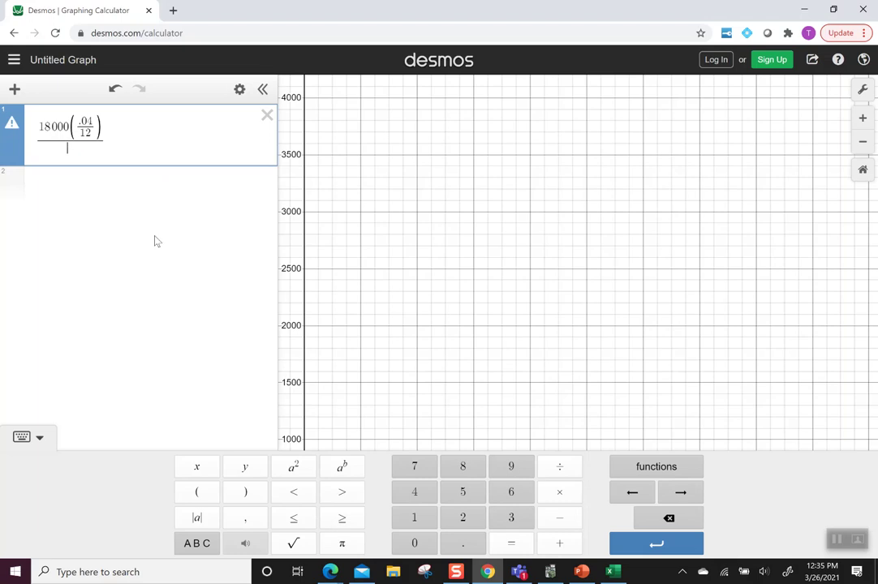
pyautogui.write('1')
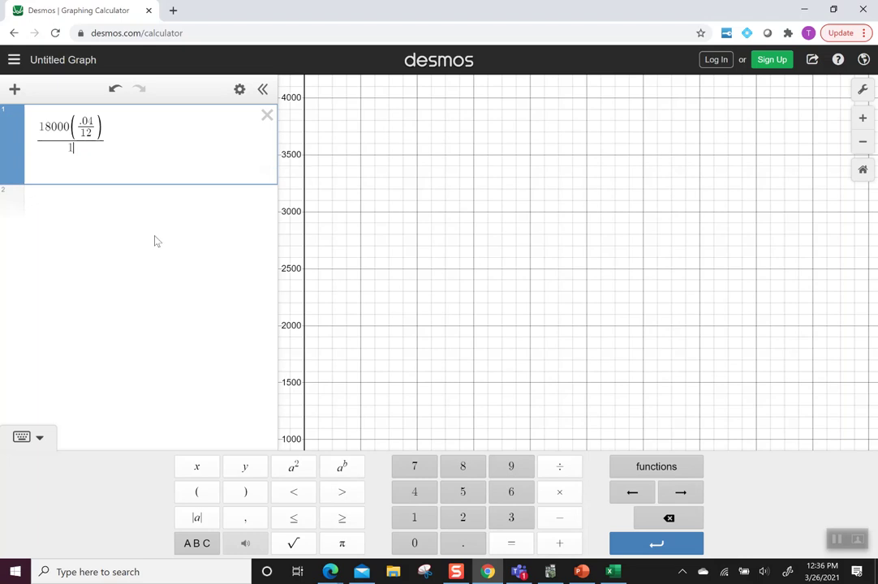
pyautogui.write('-(1')
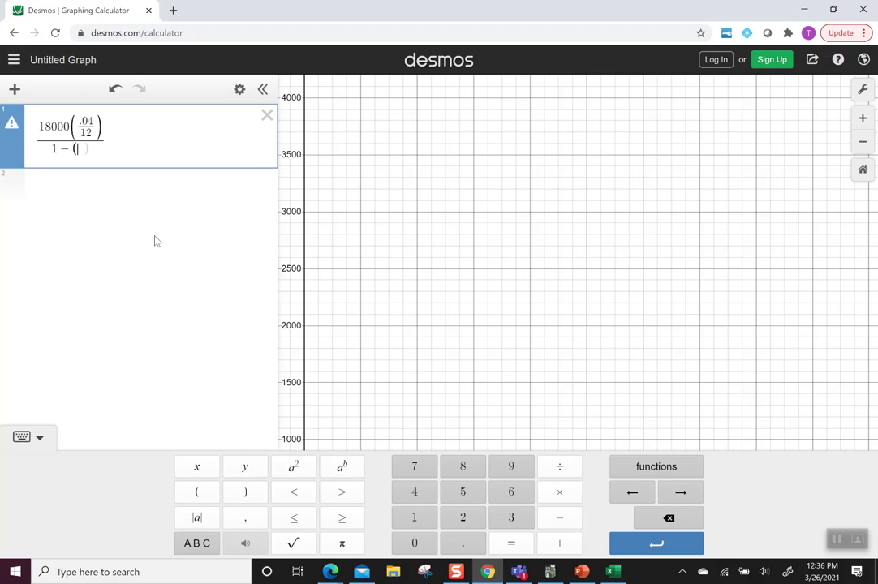
pyautogui.write('+')
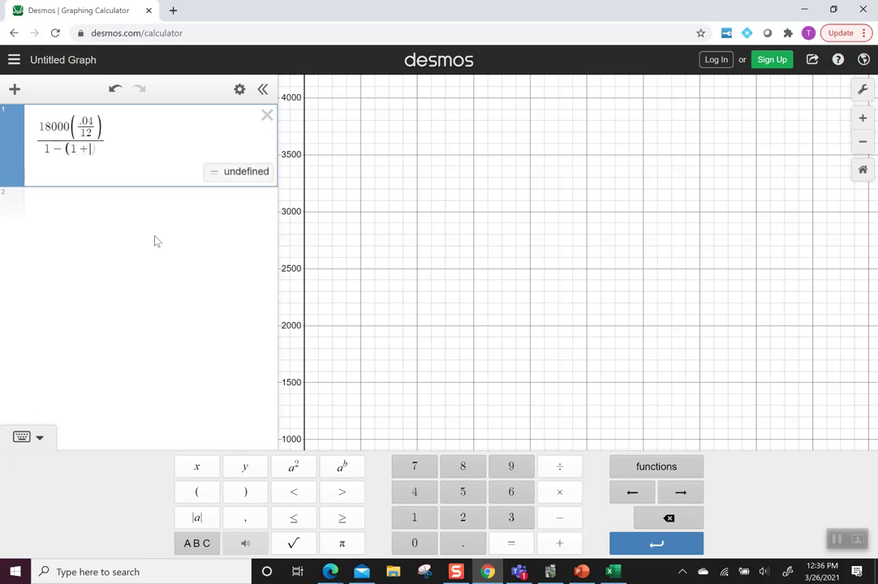
pyautogui.write('.04')
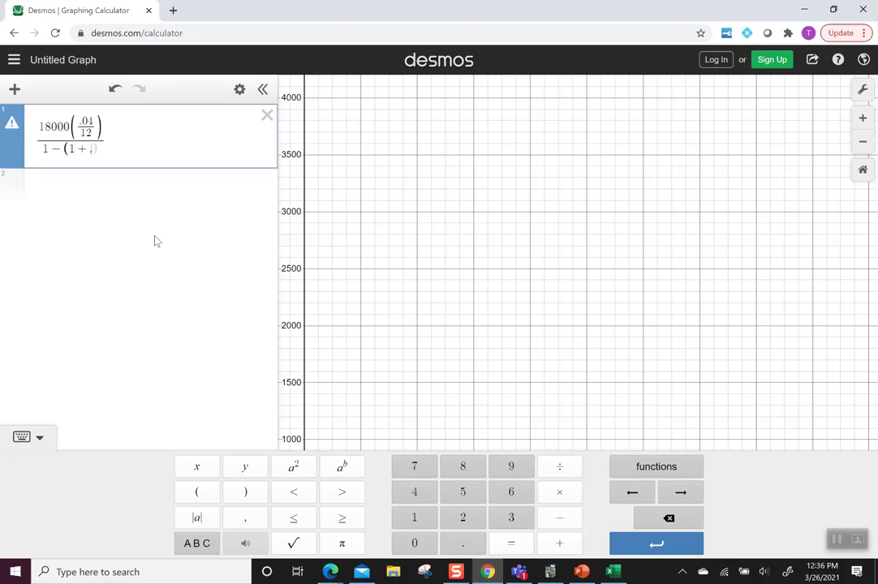
pyautogui.write('/12')
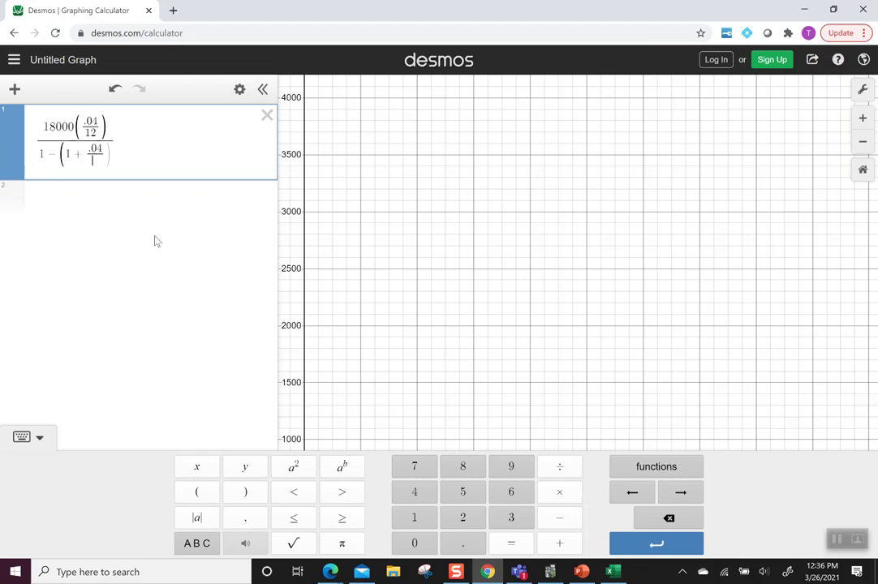
pyautogui.press('Right')
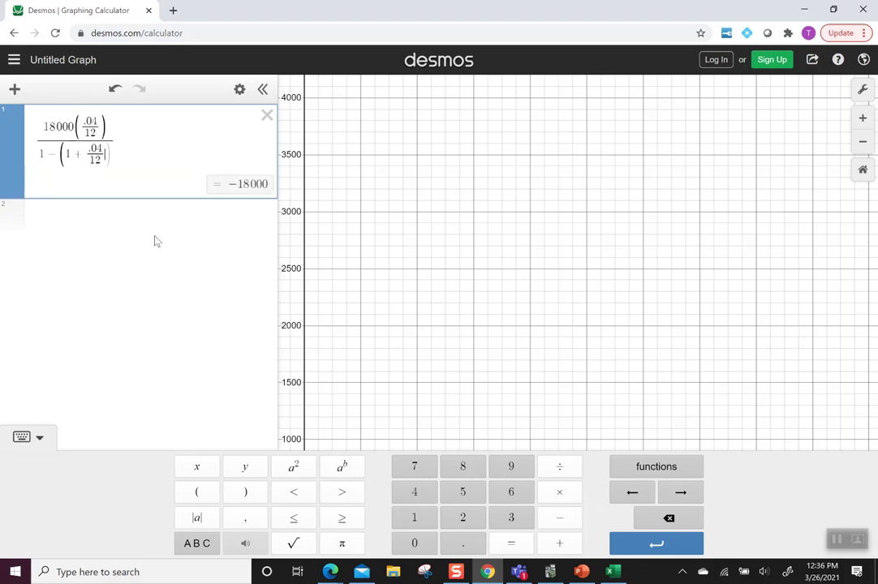
pyautogui.write(')')
pyautogui.click(343, 467)
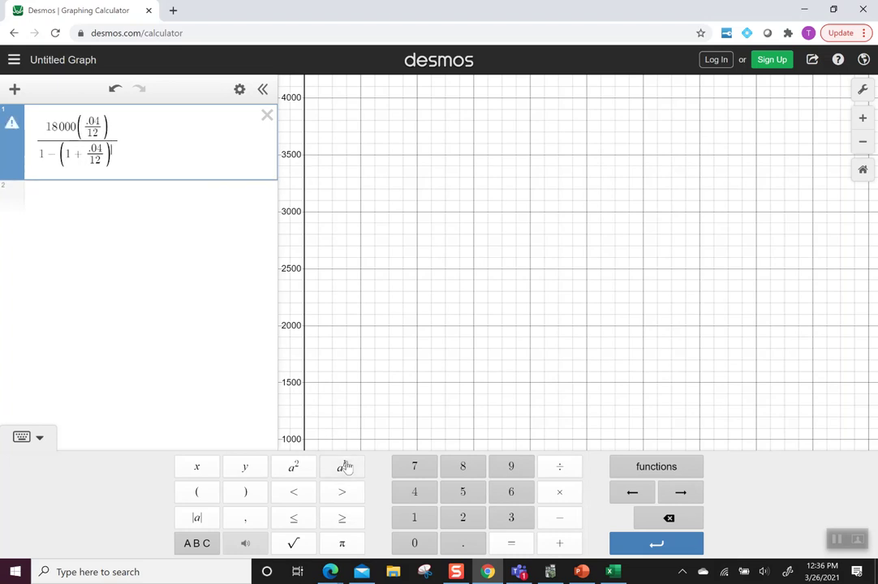
pyautogui.write('(')
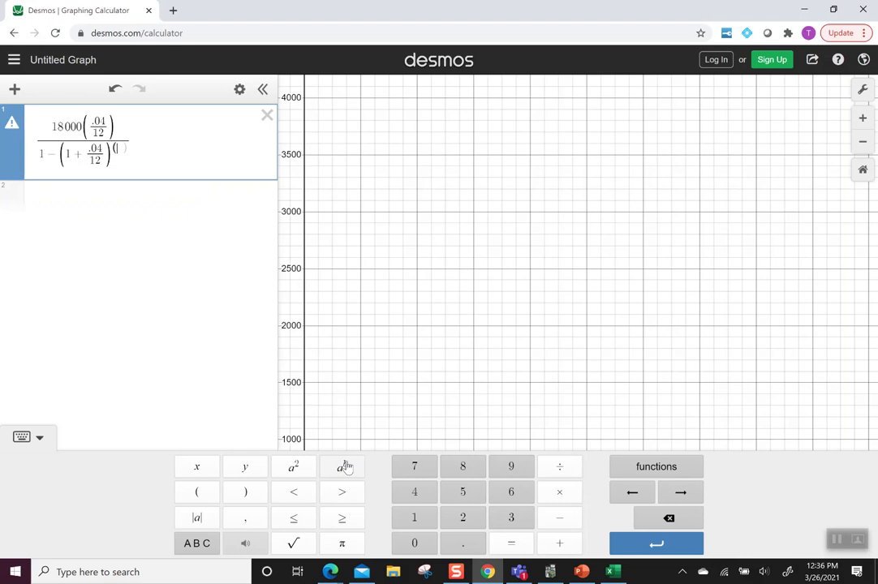
pyautogui.write('-12')
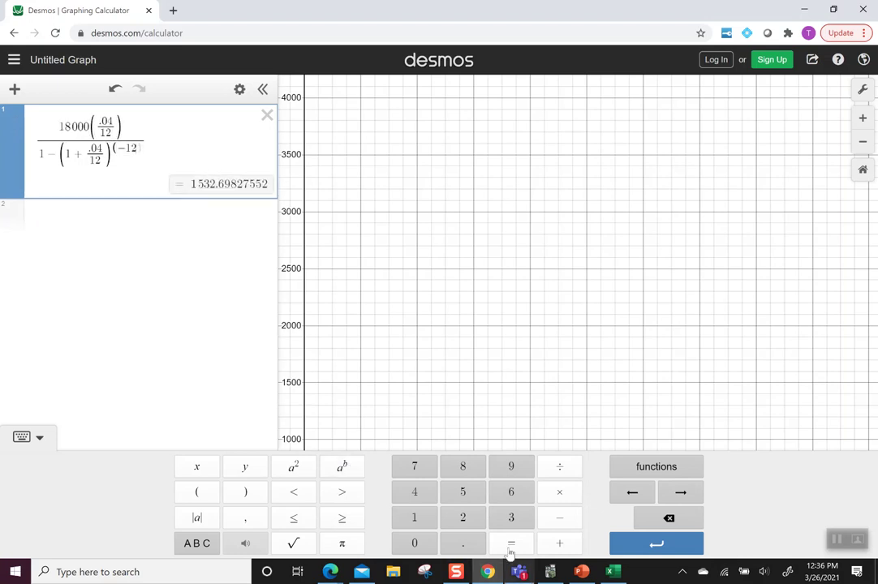
pyautogui.click(549, 497)
pyautogui.write('5')
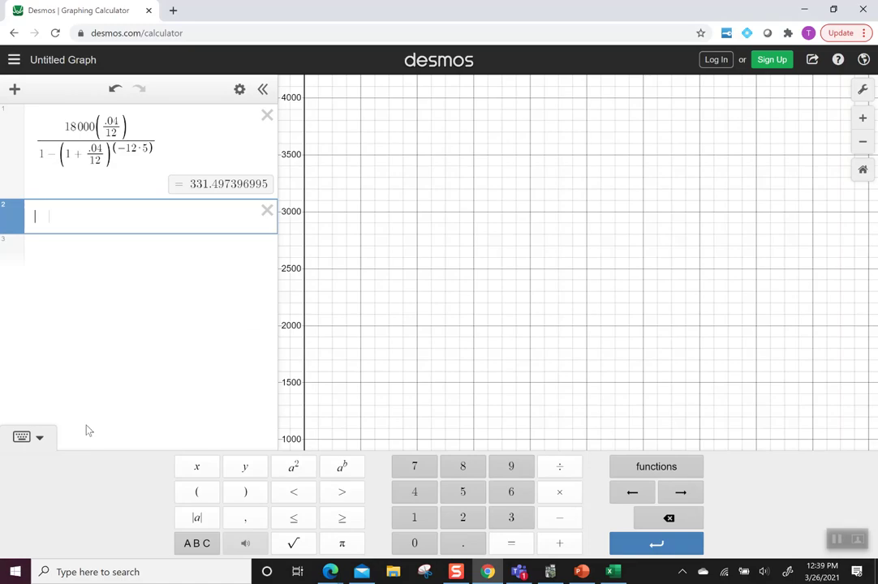
# Enter 225000(.0285/12)/(1-(1+.0285/12)^(-12·30)) in line 2, giving 930.504115079
pyautogui.write('225000')
pyautogui.write('(')
pyautogui.write('.0285')
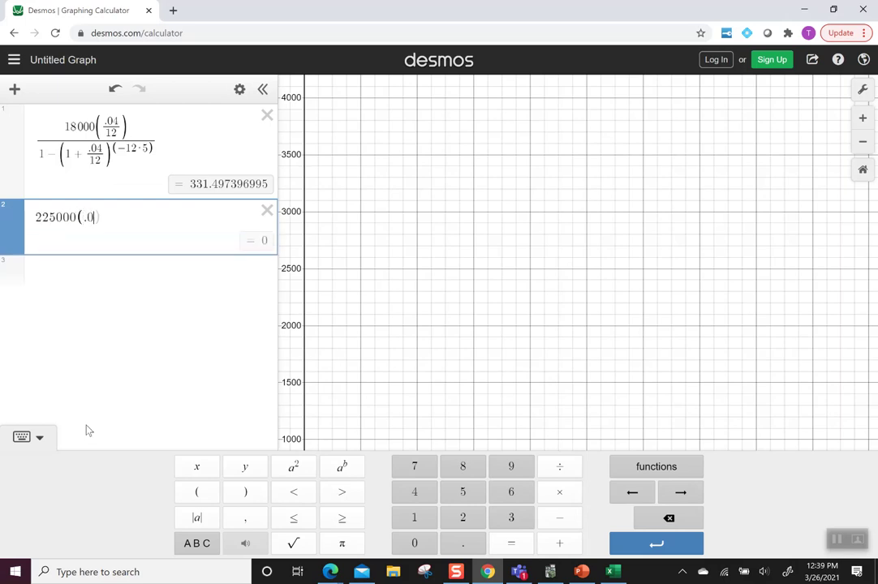
pyautogui.write('/12')
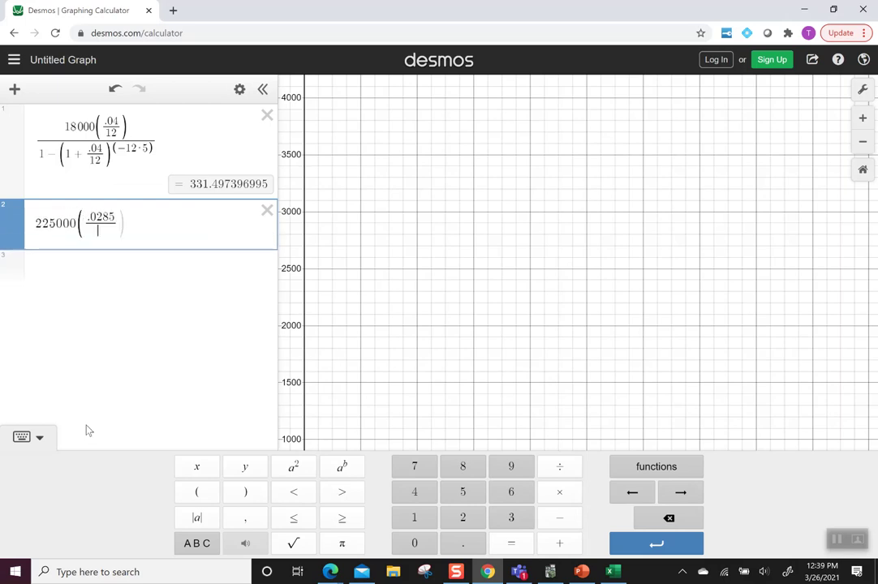
pyautogui.write(')')
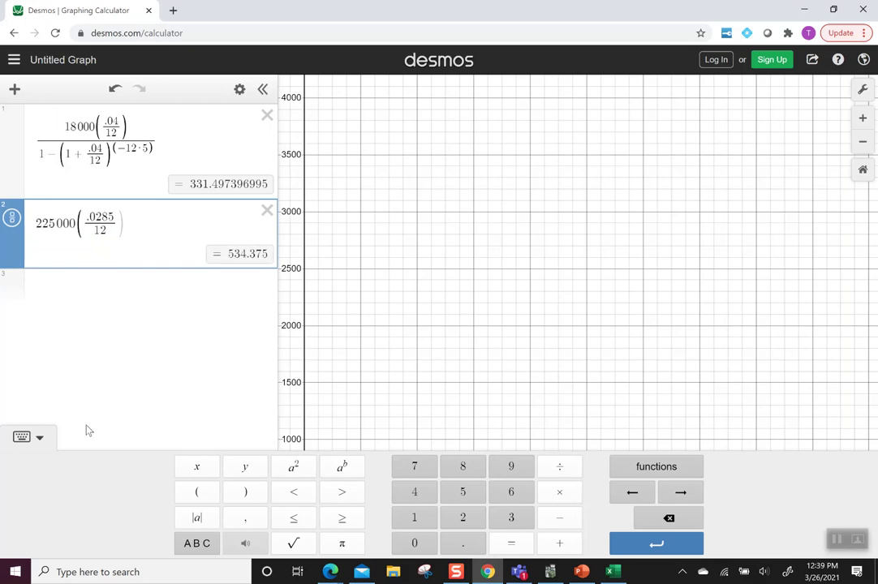
pyautogui.write('/')
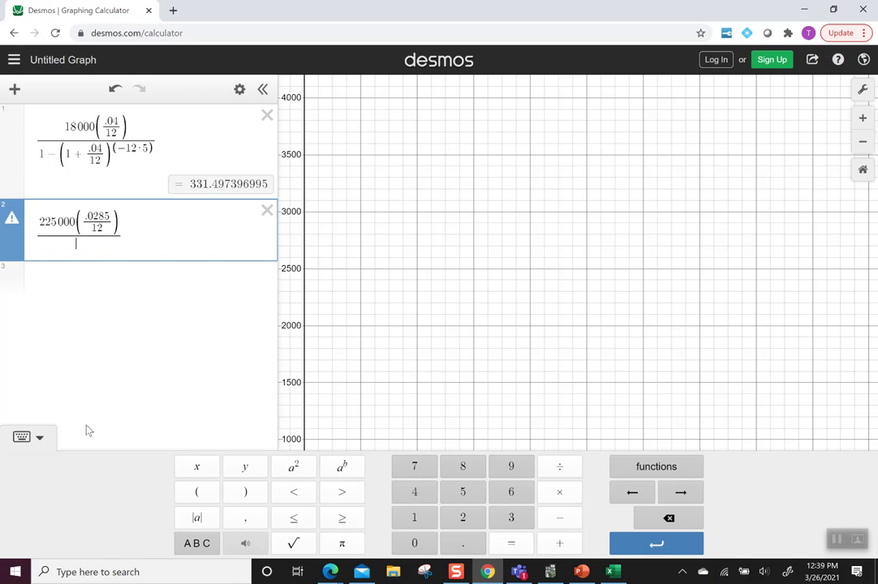
pyautogui.write('1')
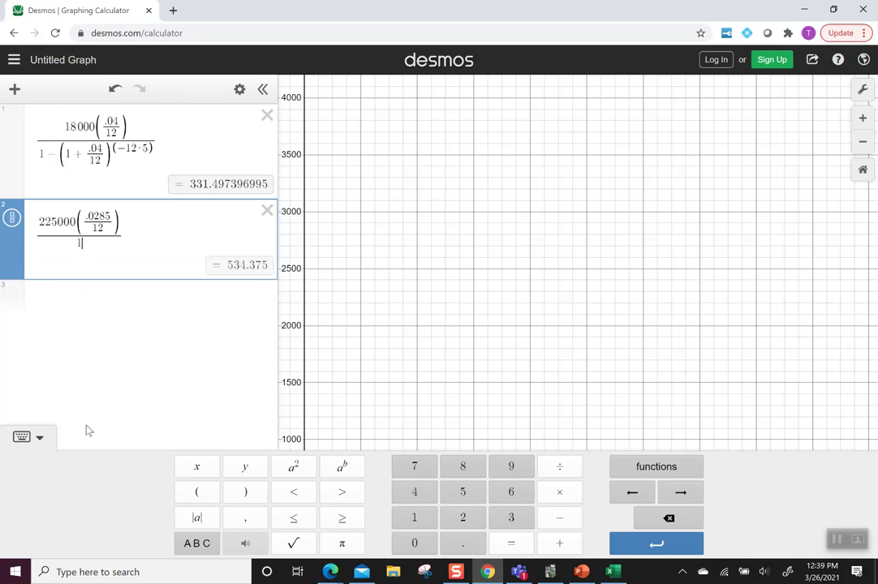
pyautogui.write('-(1')
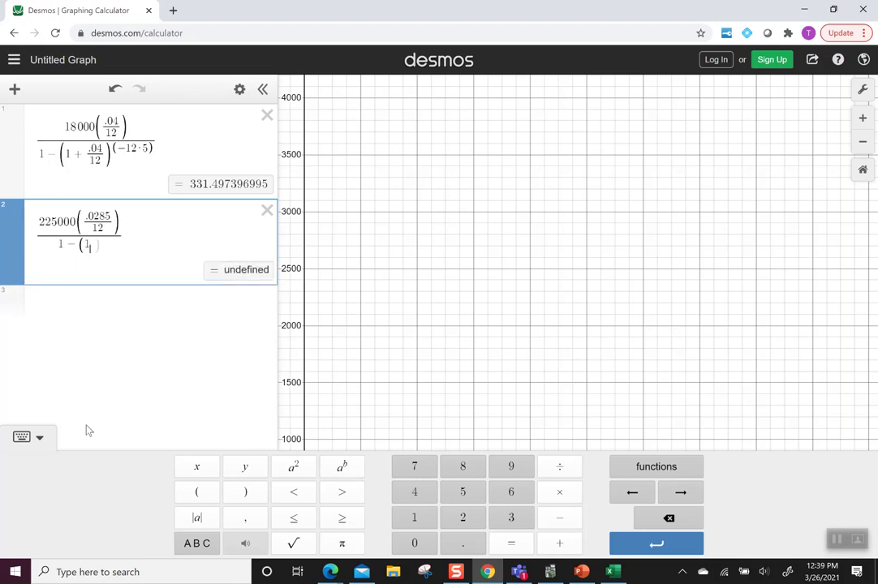
pyautogui.write('+')
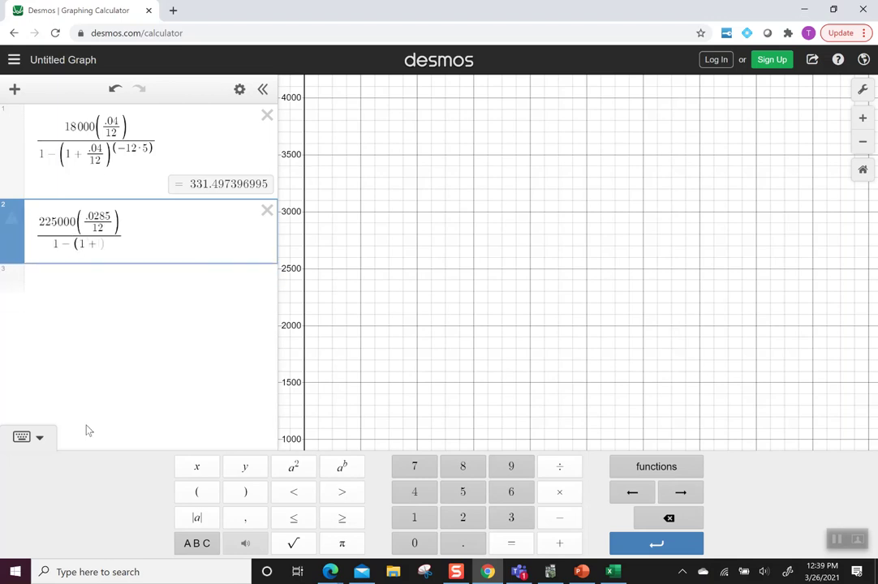
pyautogui.write('.0285')
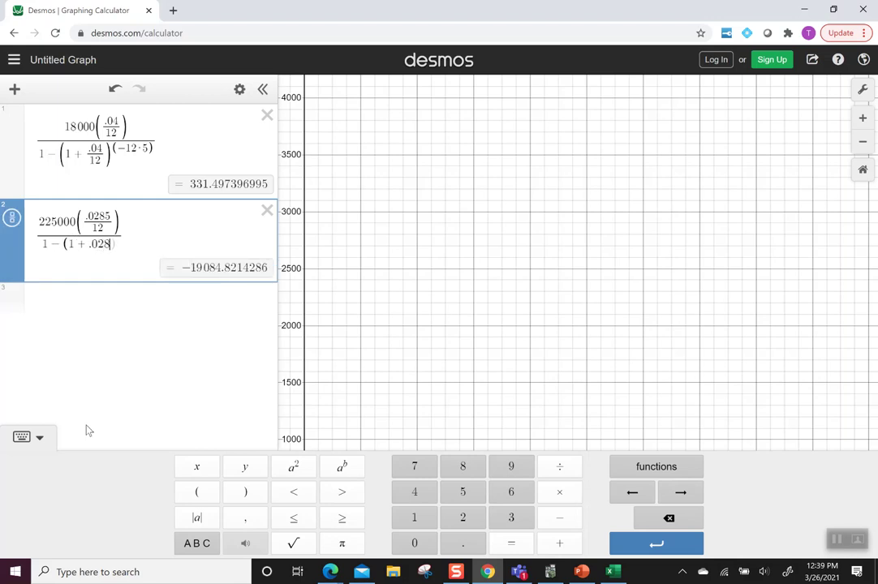
pyautogui.write('/12')
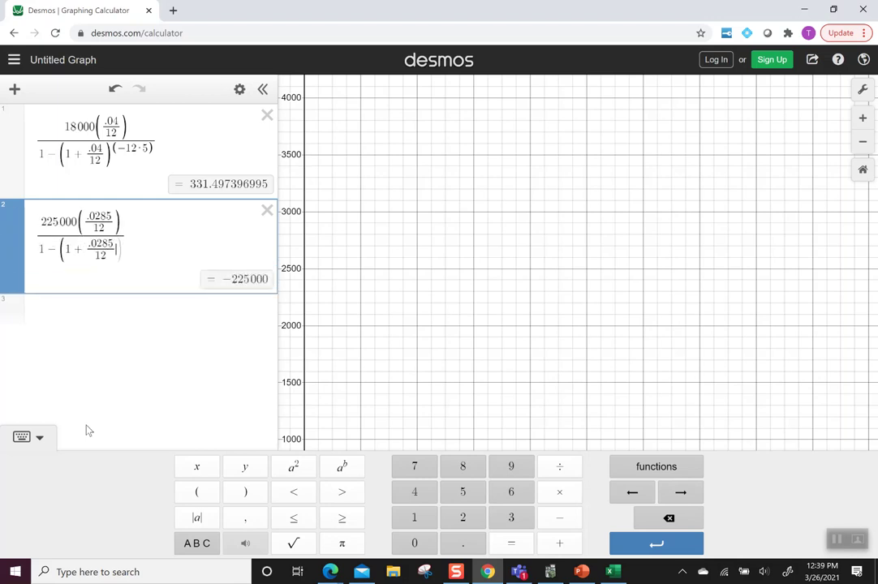
pyautogui.write(')')
pyautogui.click(342, 475)
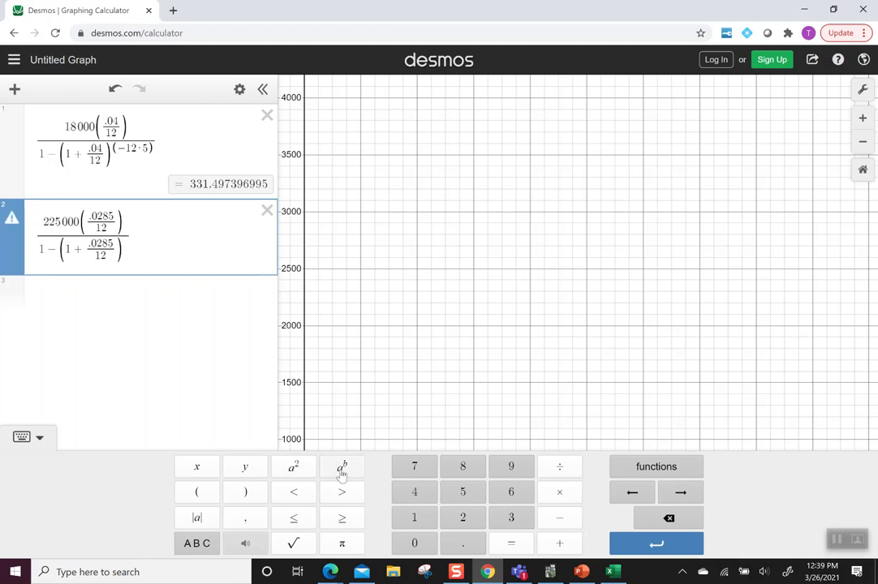
pyautogui.click(342, 471)
pyautogui.write('(-12')
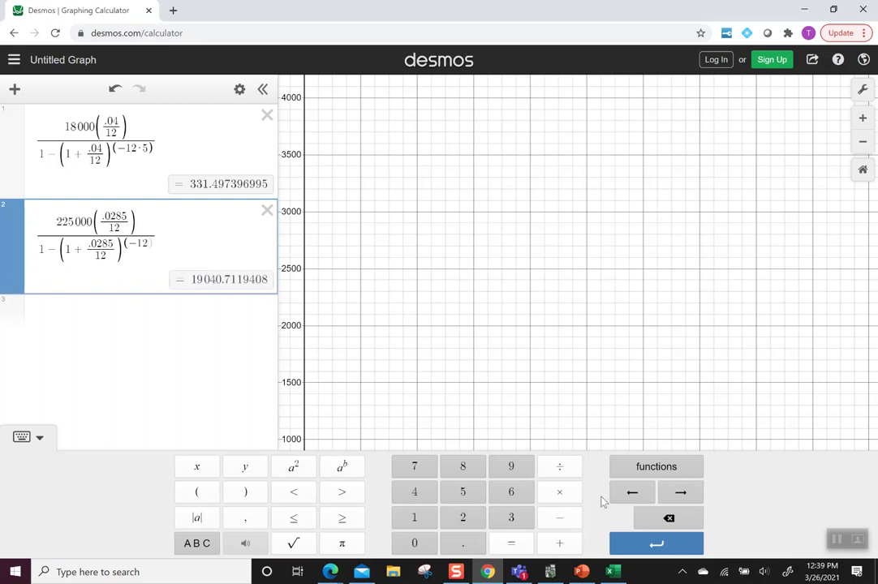
pyautogui.click(566, 494)
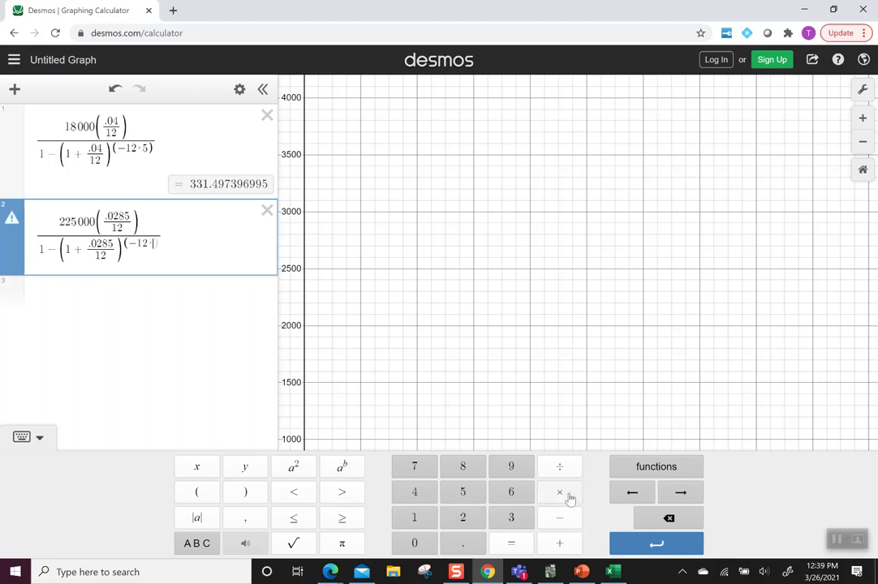
pyautogui.write('30')
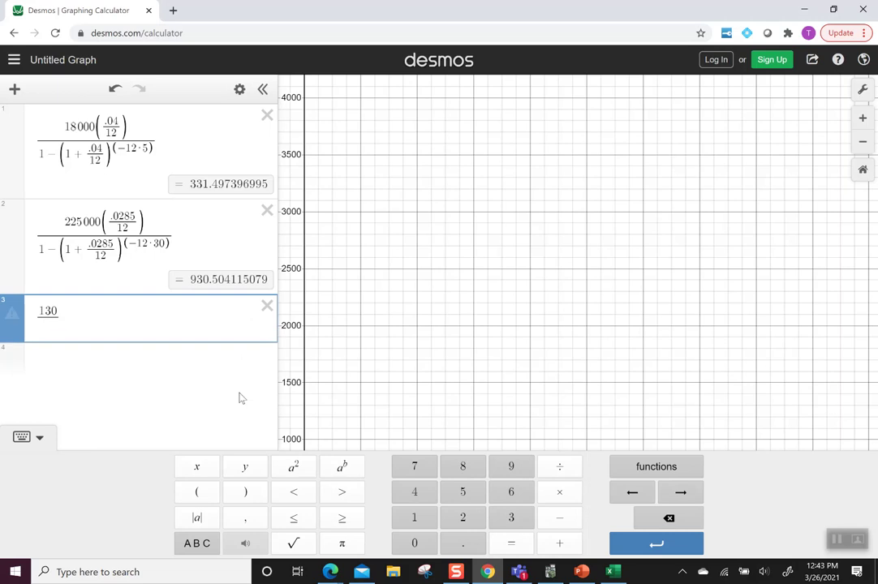
# Enter 130/((.09/12)/(1-(1+.09/12)^(-12·2))) in line 3, giving a loan amount of 2845.58899787
pyautogui.write('(')
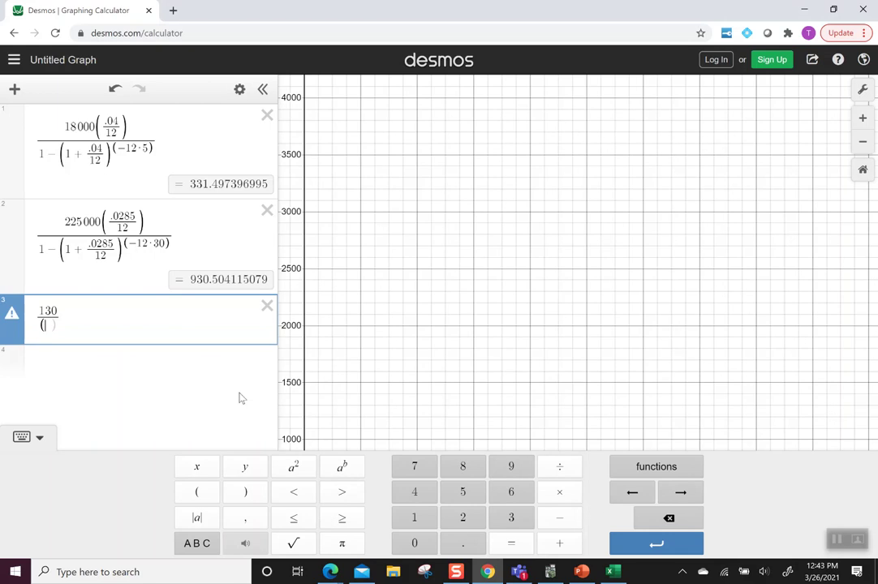
pyautogui.write('(')
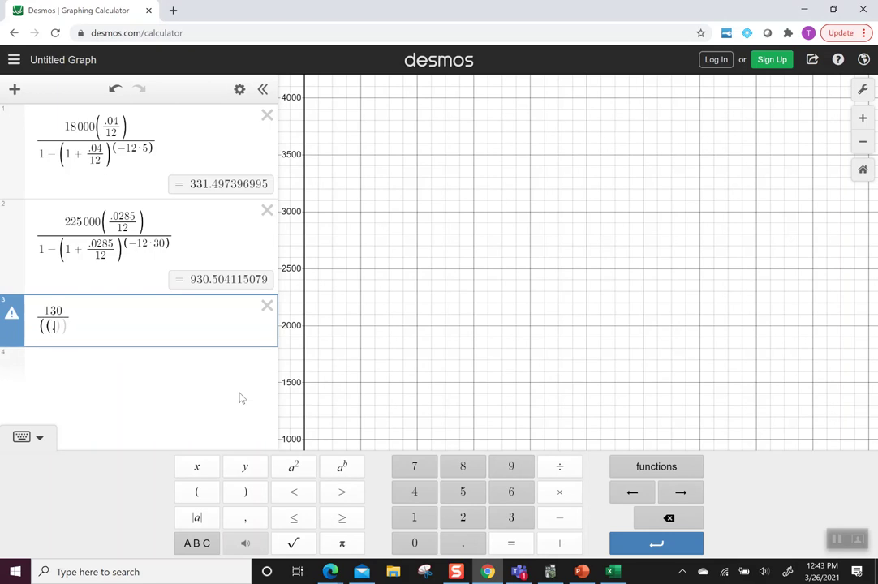
pyautogui.write('.09/12')
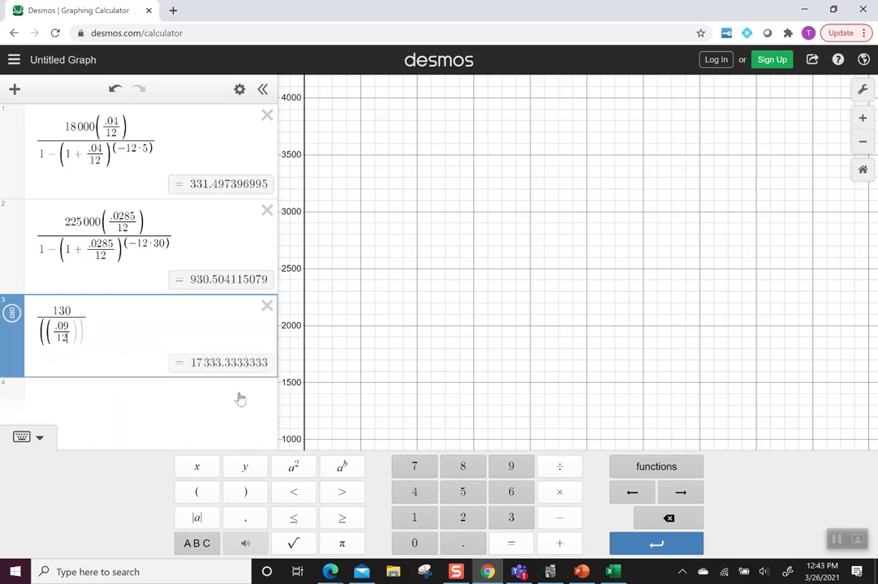
pyautogui.write(')')
pyautogui.write('/(')
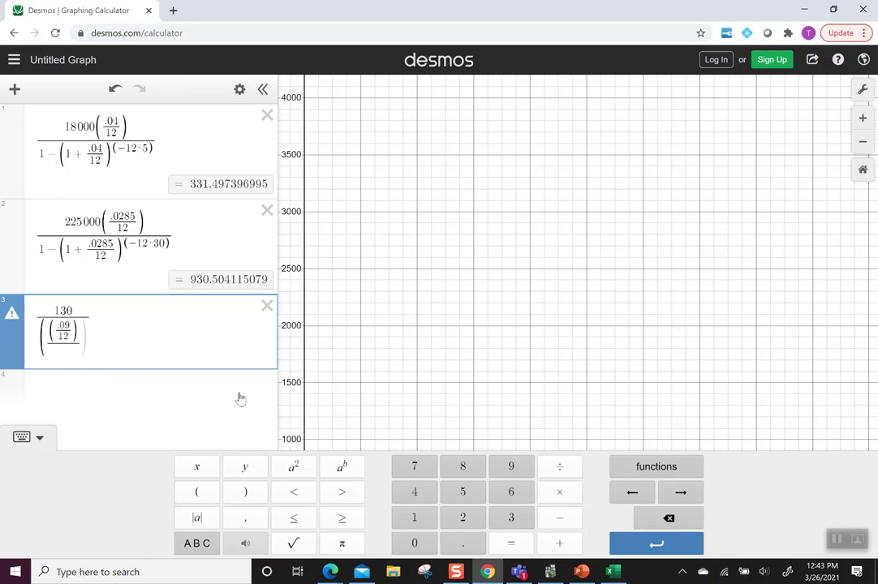
pyautogui.write('1-(1+')
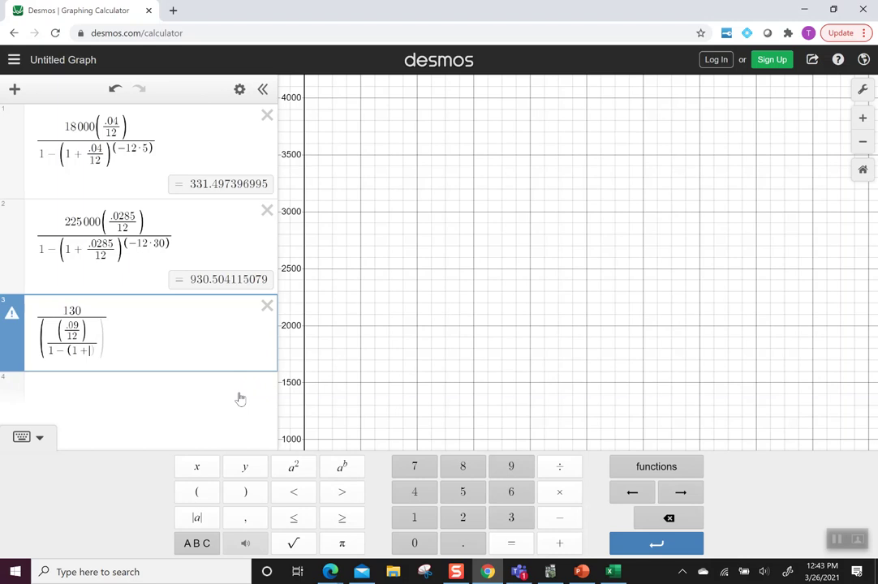
pyautogui.write('.09')
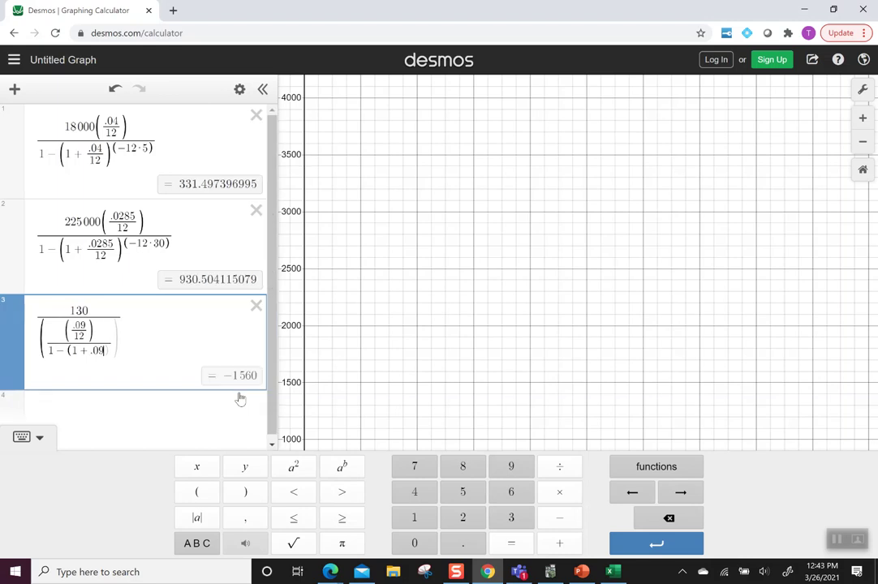
pyautogui.write('/12')
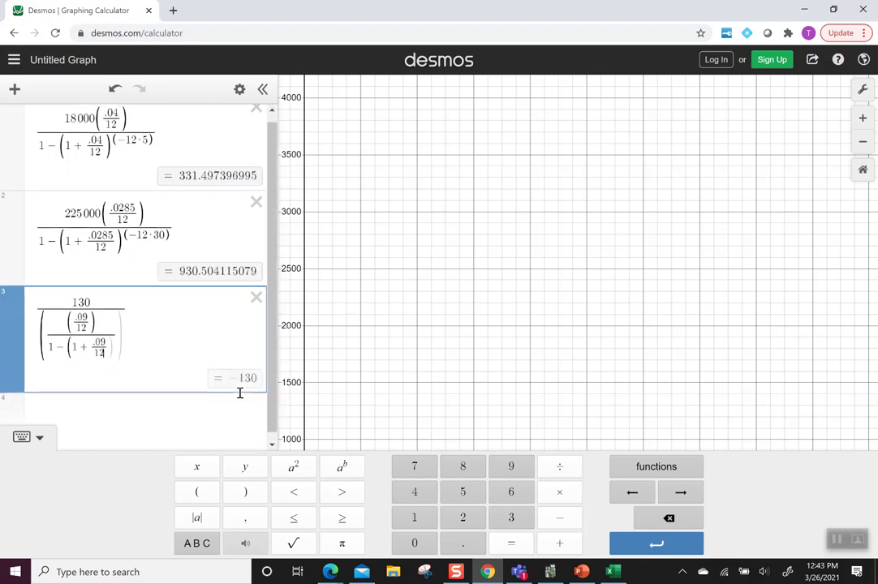
pyautogui.press('Right')
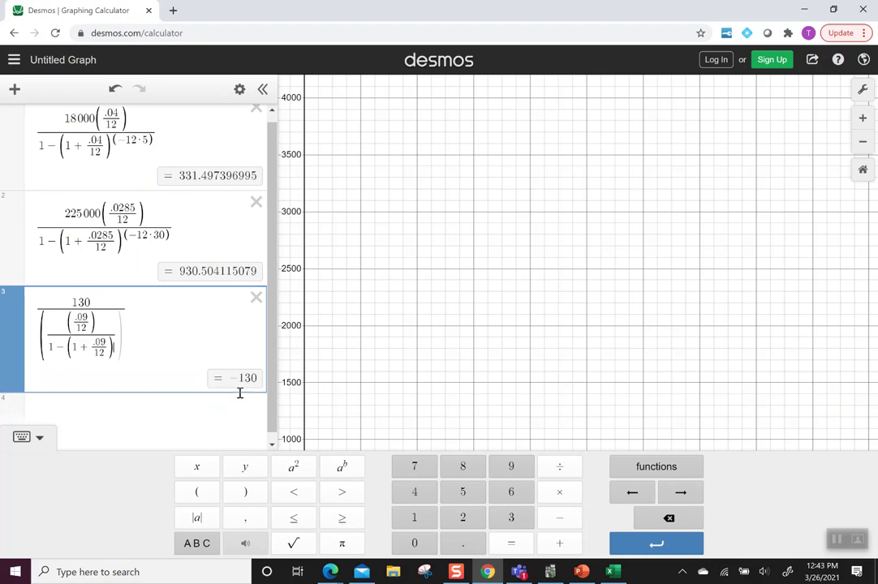
pyautogui.click(345, 468)
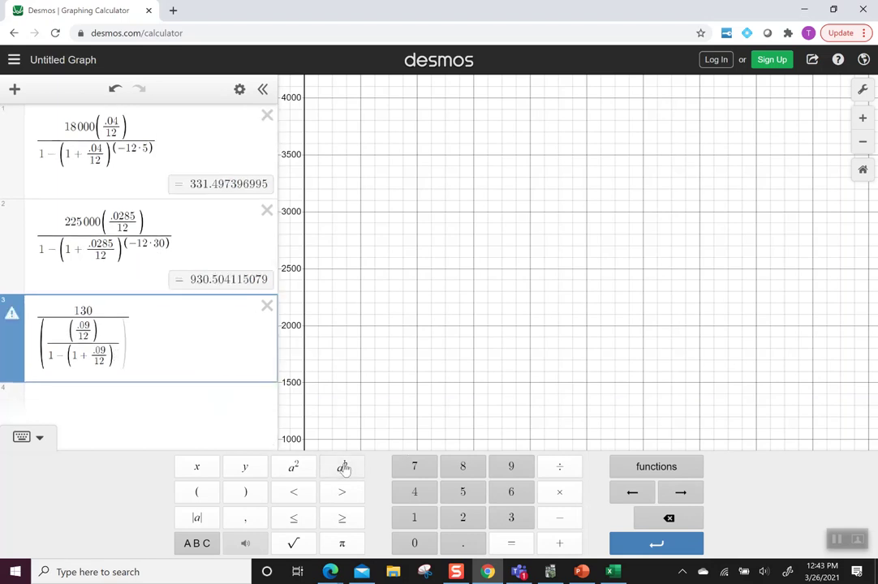
pyautogui.write('(')
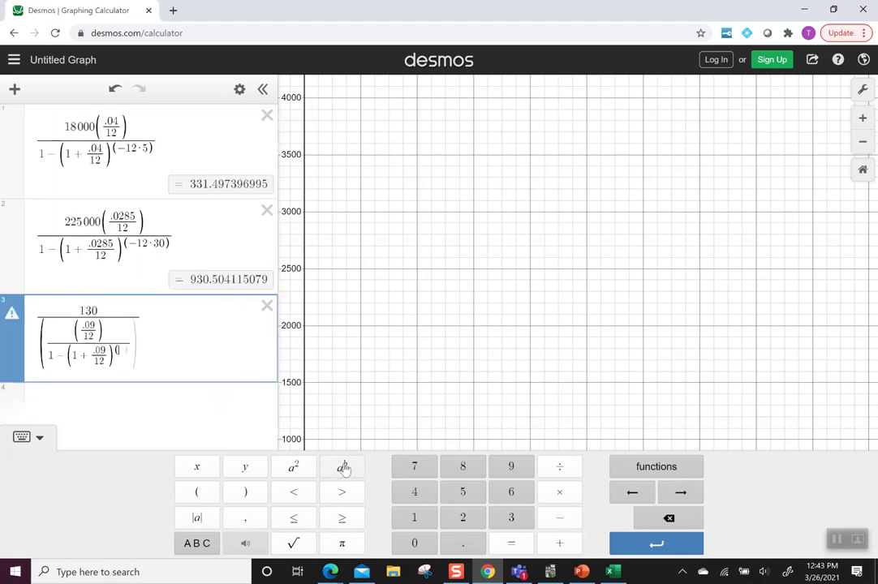
pyautogui.write('-12·')
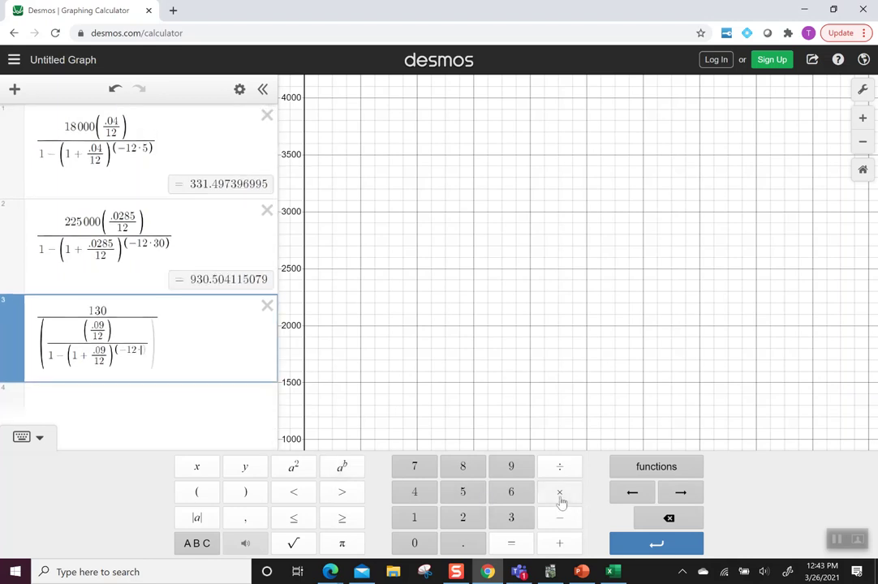
pyautogui.click(561, 499)
pyautogui.write('2')
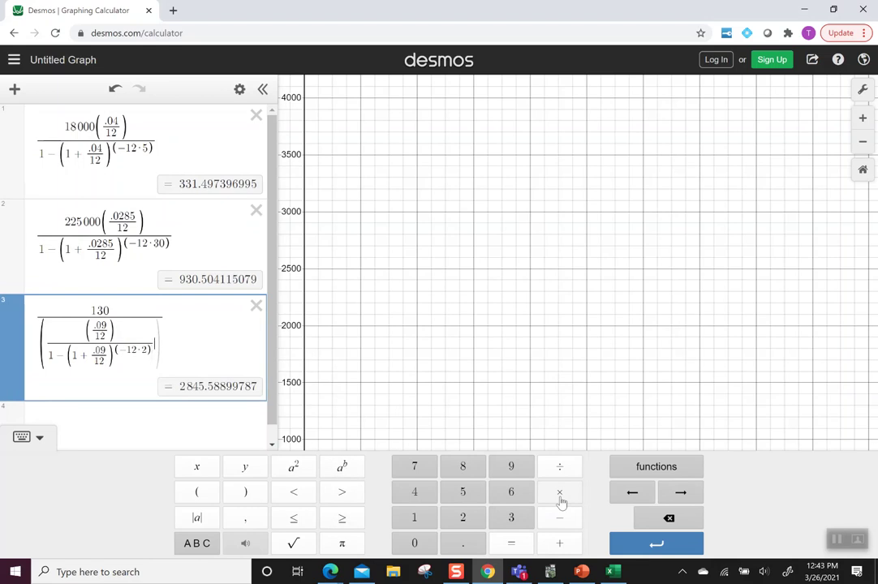
pyautogui.write(')')
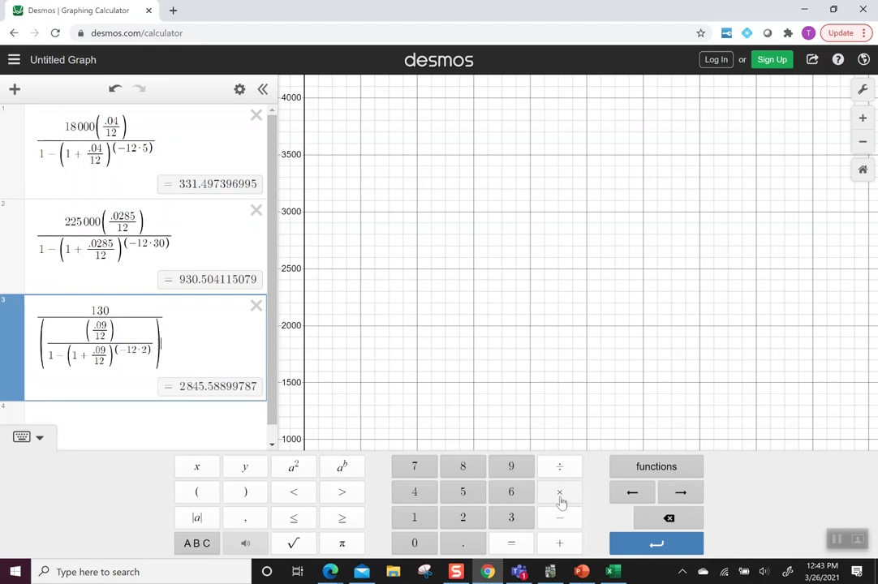